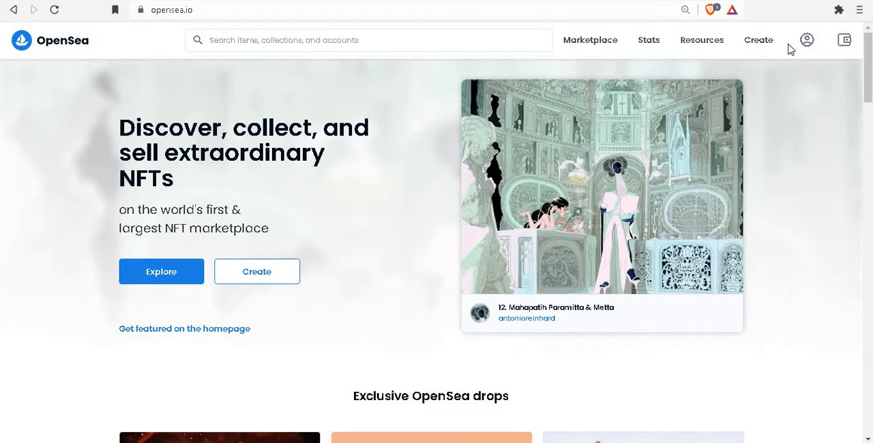
- Sign in to the account profile with the MetaMask wallet, unlocking it with the wallet password
mouse_move(808, 43)
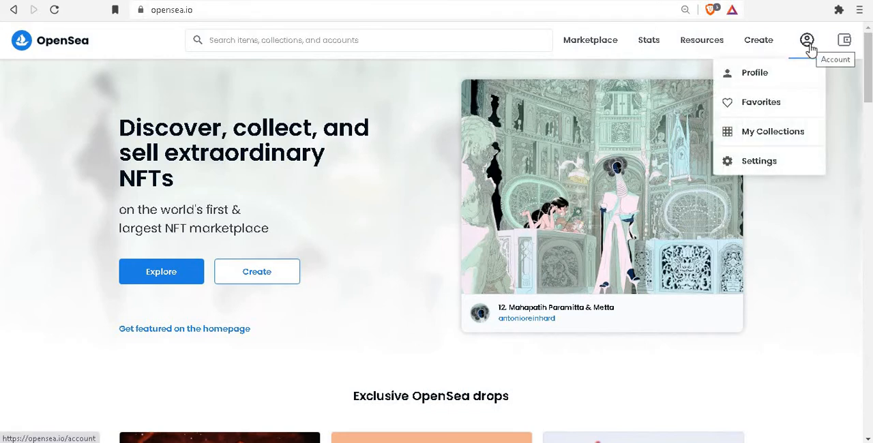
click(774, 82)
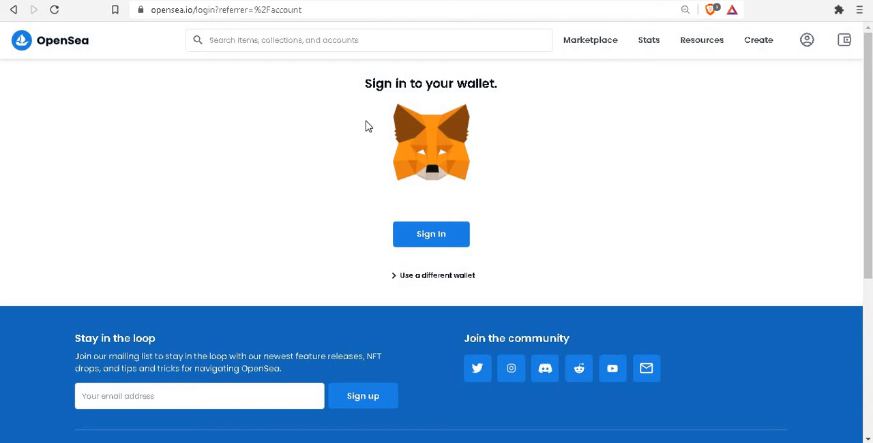
click(424, 242)
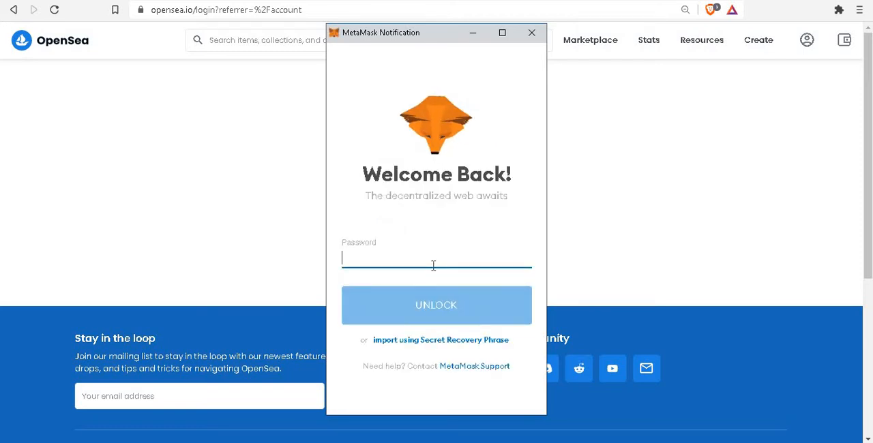
text(*)
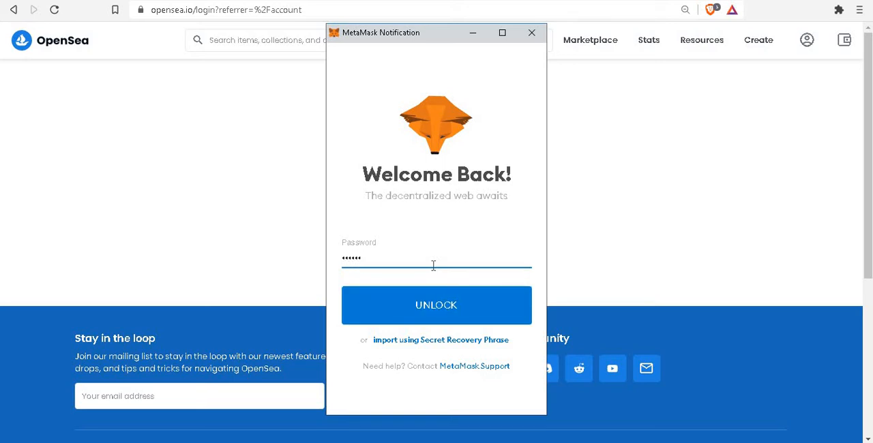
key(Return)
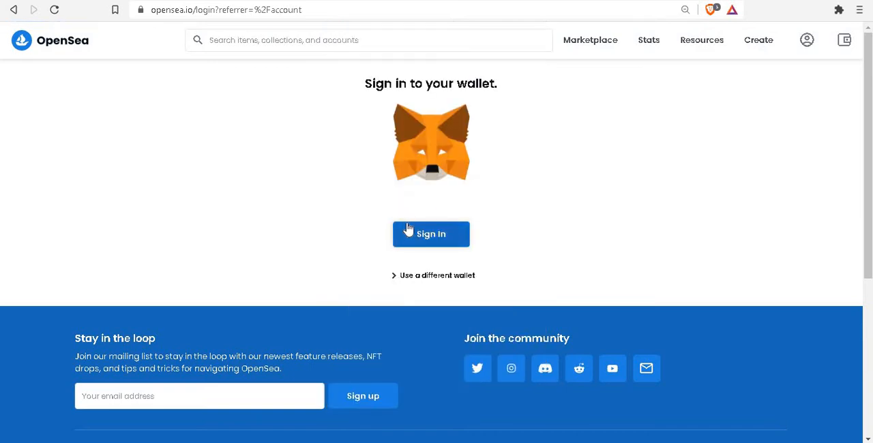
click(410, 231)
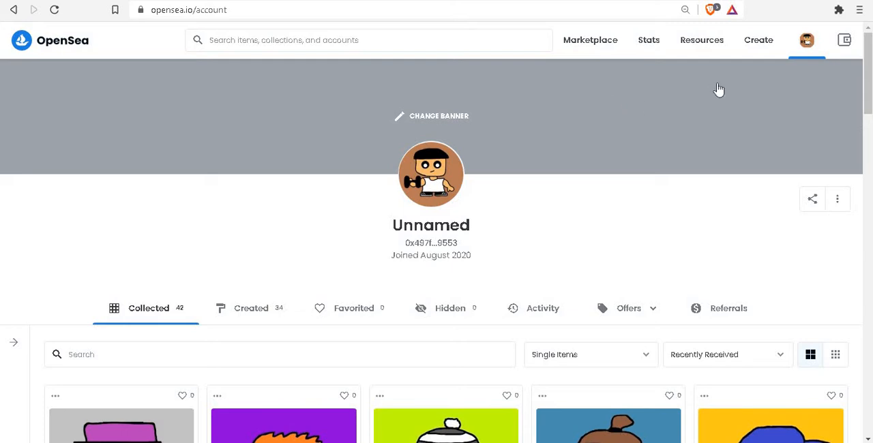
- Open the new item form, approving the wallet's signature request, and add the TradeEE1 image from the Downloads NFT folder
click(755, 42)
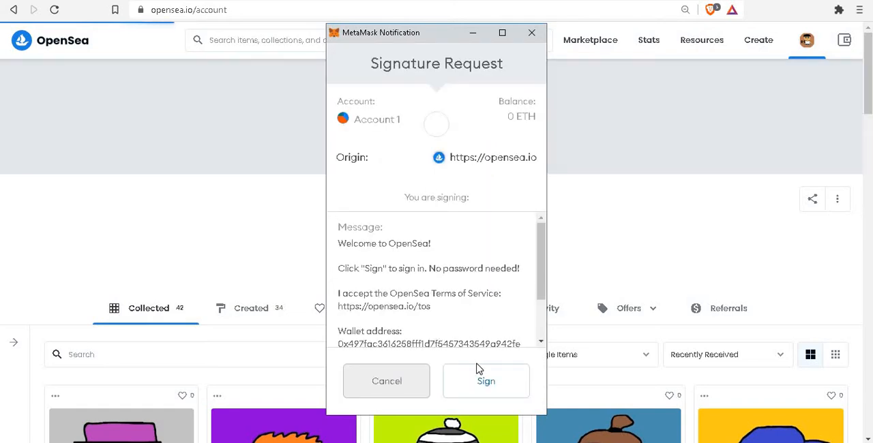
click(471, 382)
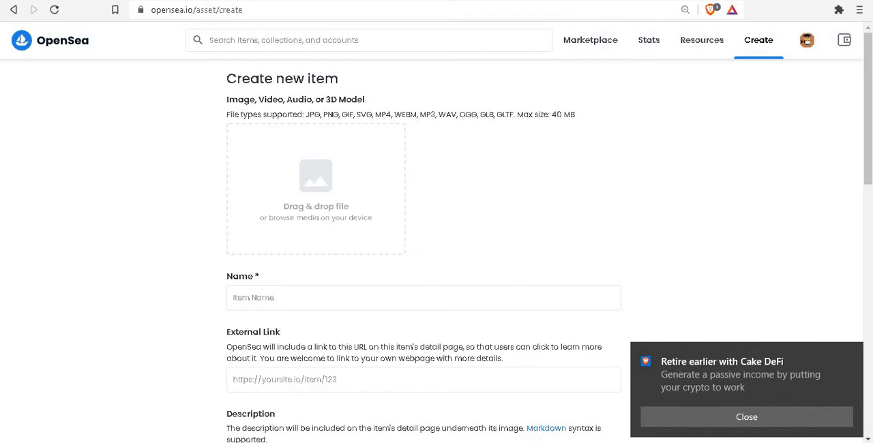
click(298, 442)
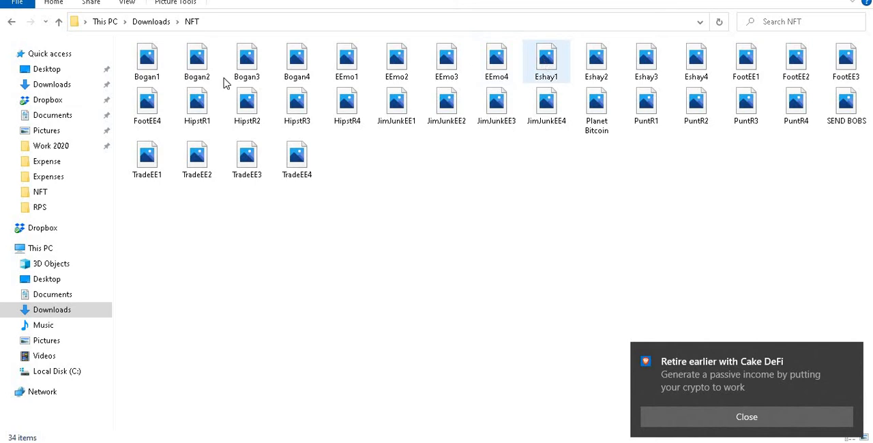
click(149, 162)
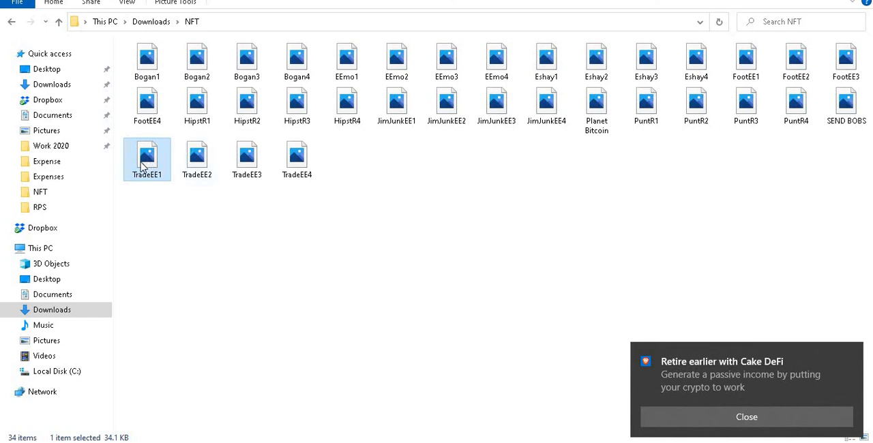
drag(142, 167, 334, 230)
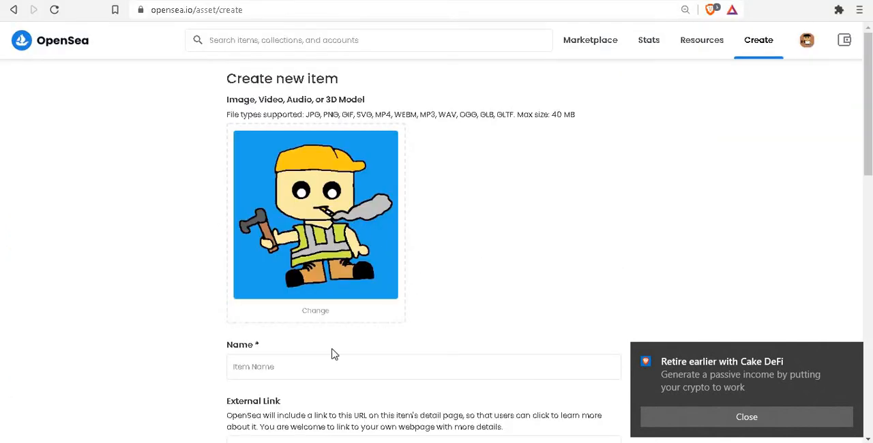
- Enter "builder" as both the item's name and its description, leaving the external link empty
click(309, 370)
scroll(321, 347, down, 1)
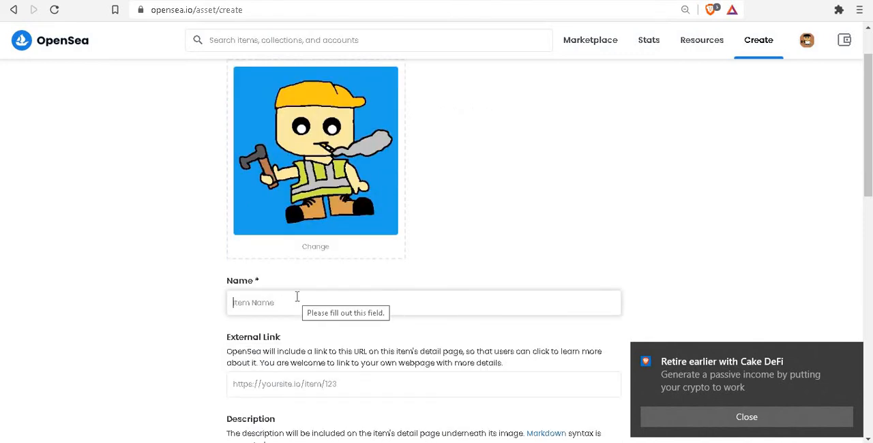
text(builder)
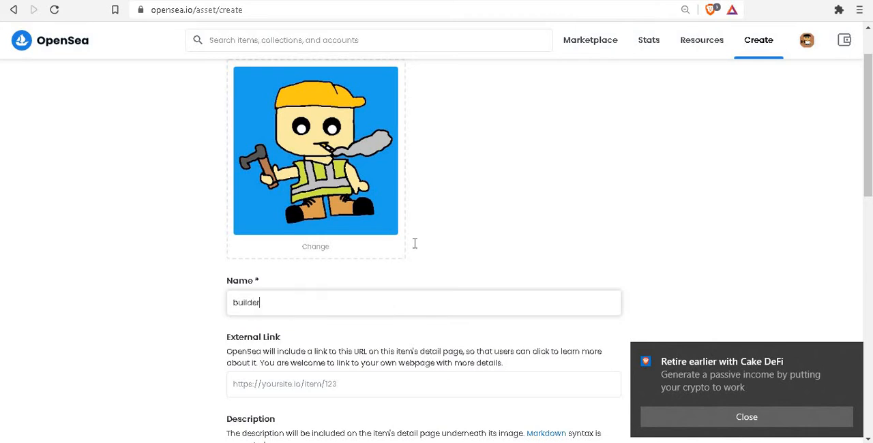
scroll(417, 246, down, 2)
click(281, 263)
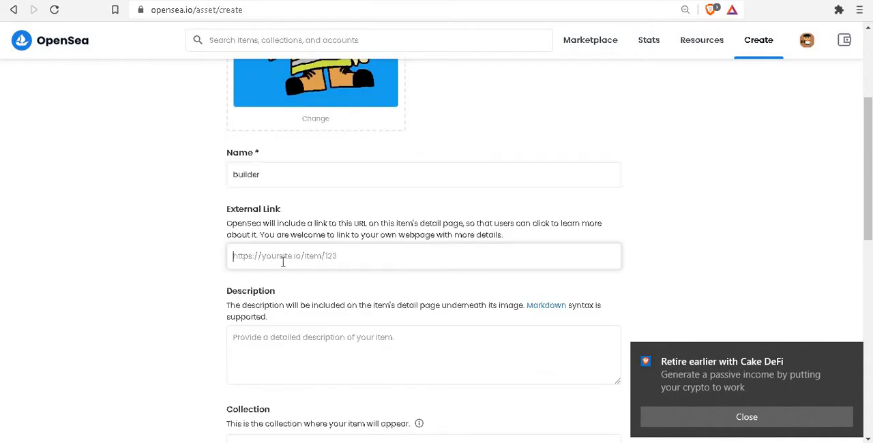
scroll(297, 262, down, 1)
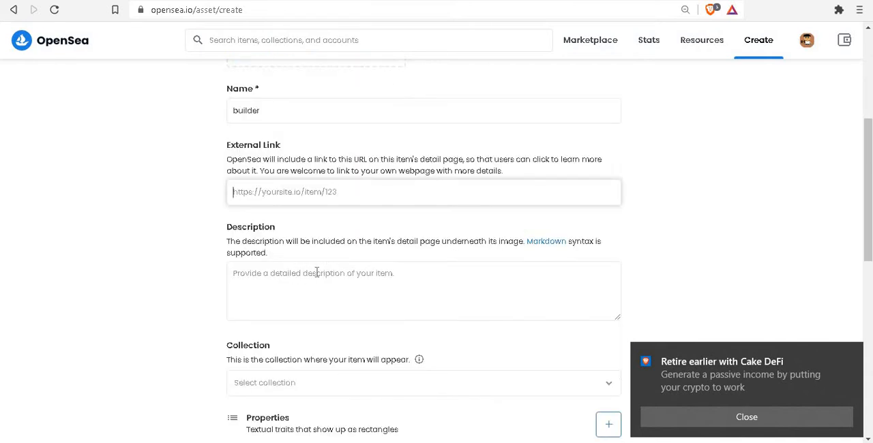
click(316, 273)
scroll(318, 321, up, 2)
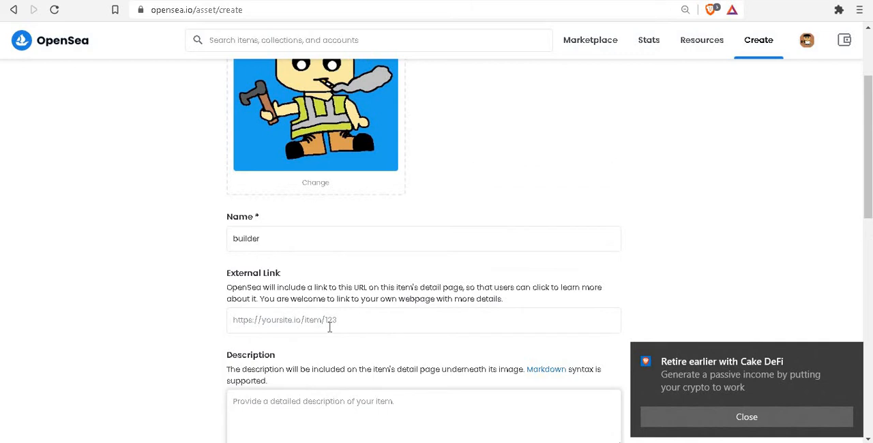
text(builder)
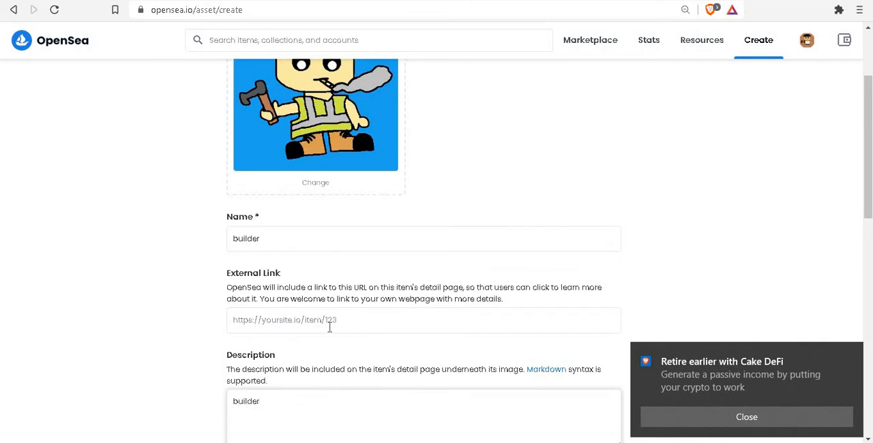
- View the collections available for the item and close the list without choosing one
scroll(329, 328, down, 4)
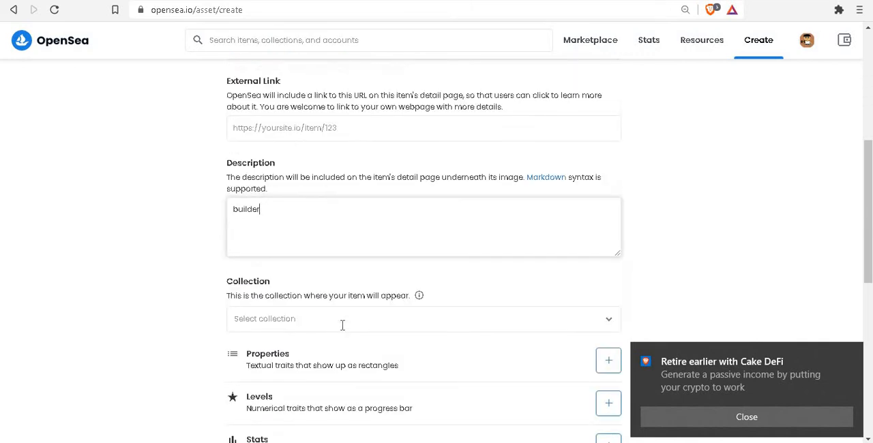
click(279, 257)
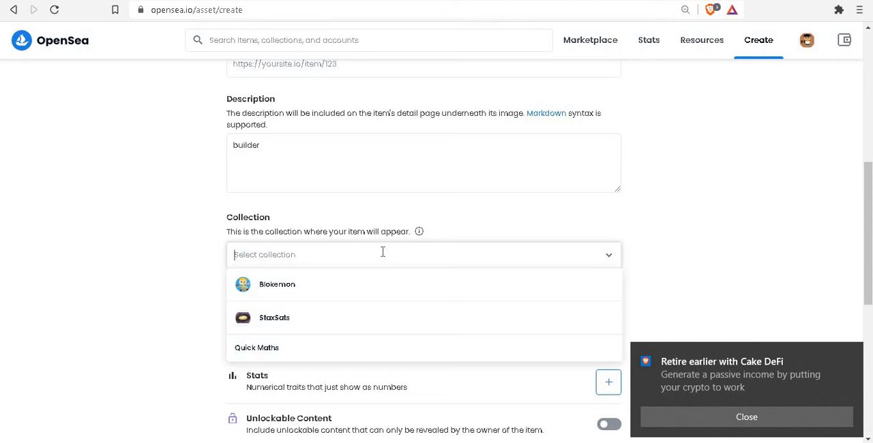
scroll(385, 256, up, 5)
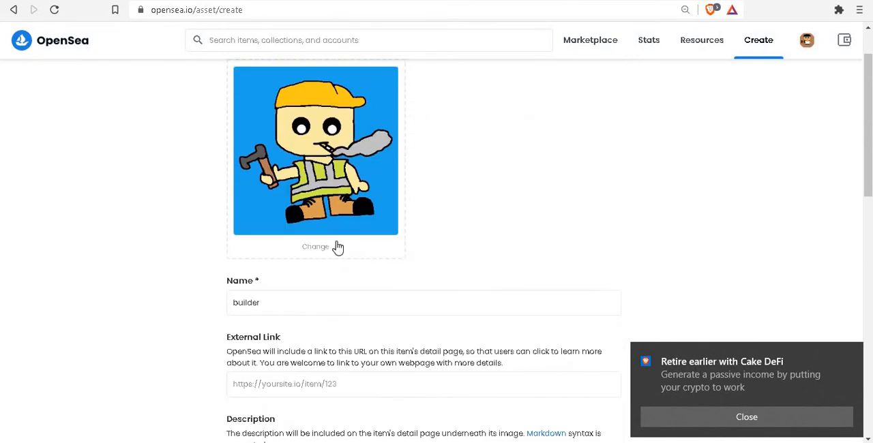
scroll(413, 247, up, 1)
scroll(413, 246, down, 5)
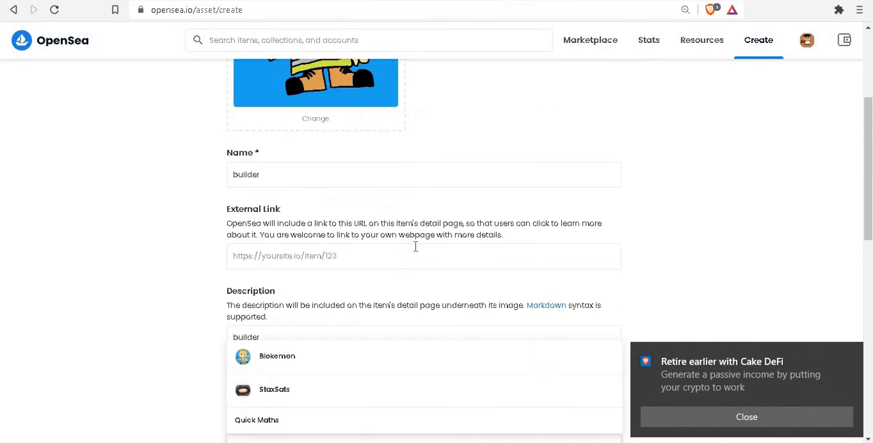
click(297, 321)
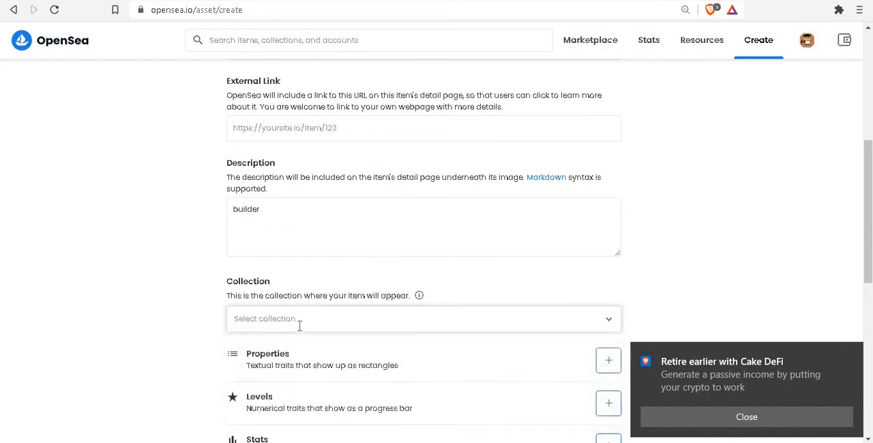
scroll(296, 322, down, 2)
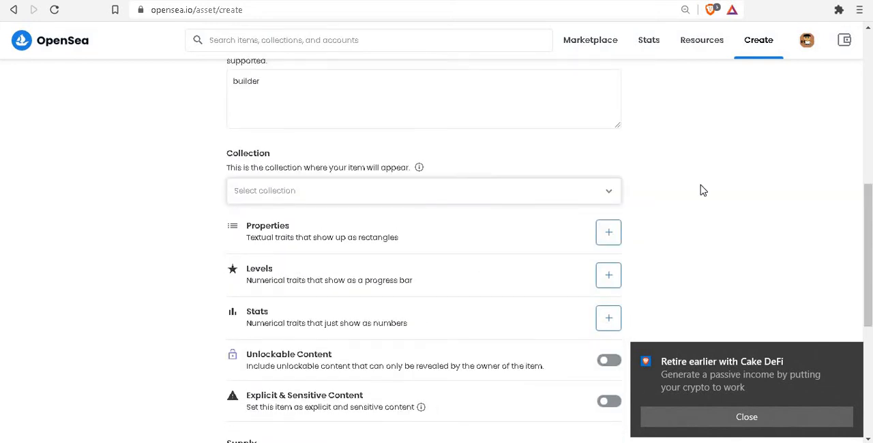
click(762, 186)
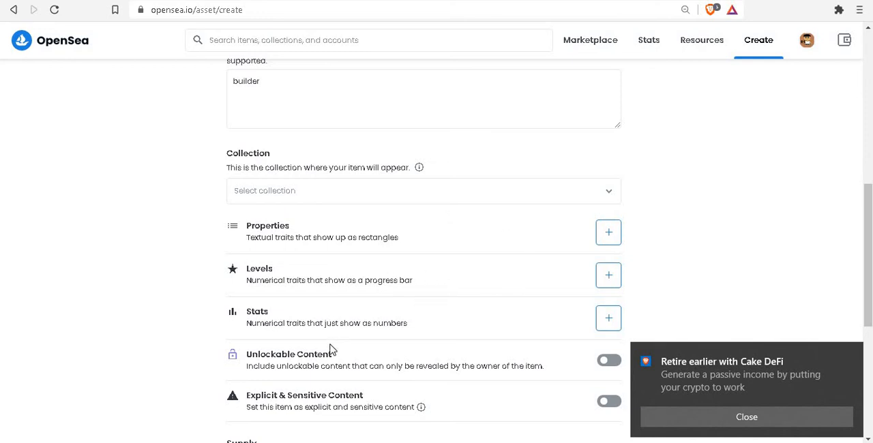
- Add a property of type Character to the item, with the character's first name as its value
click(607, 235)
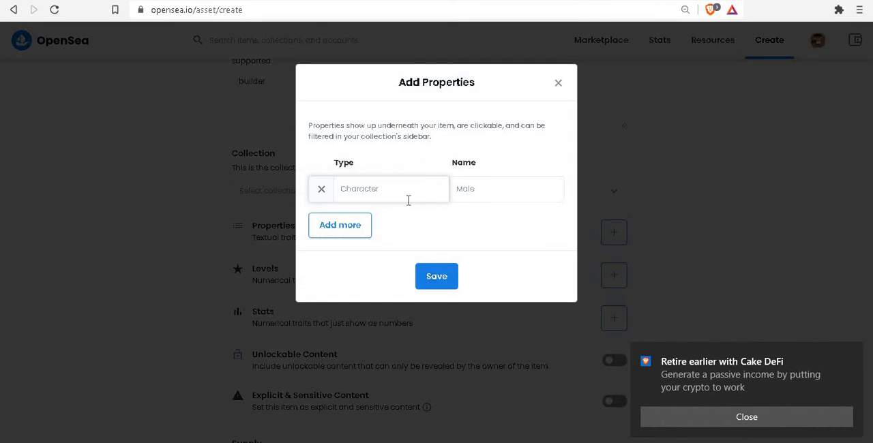
text(Nm)
key(BackSpace)
text(Character)
key(Tab)
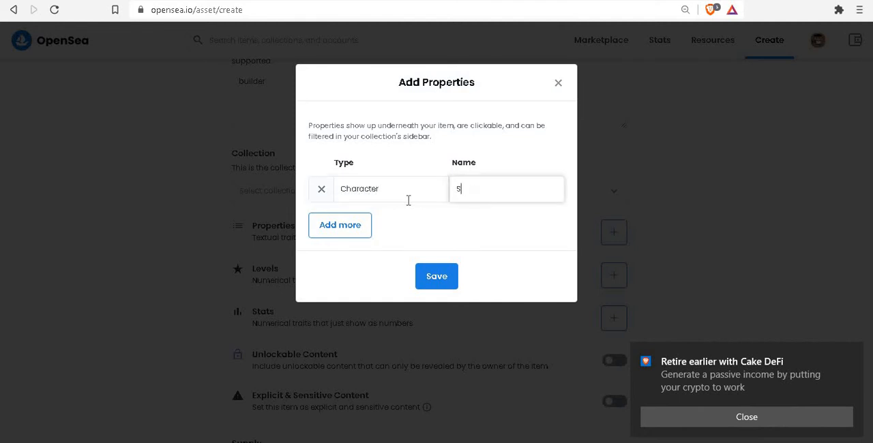
- Add a second property of type Age with the value 58 and save the properties
click(348, 233)
click(363, 228)
text(Age)
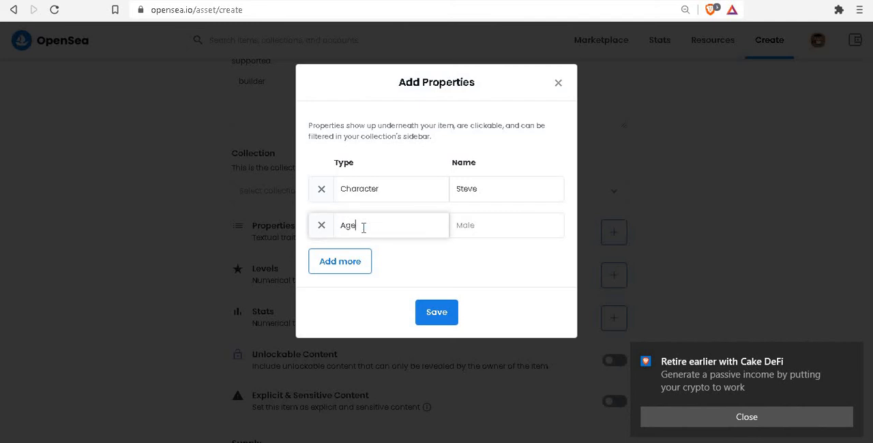
key(Tab)
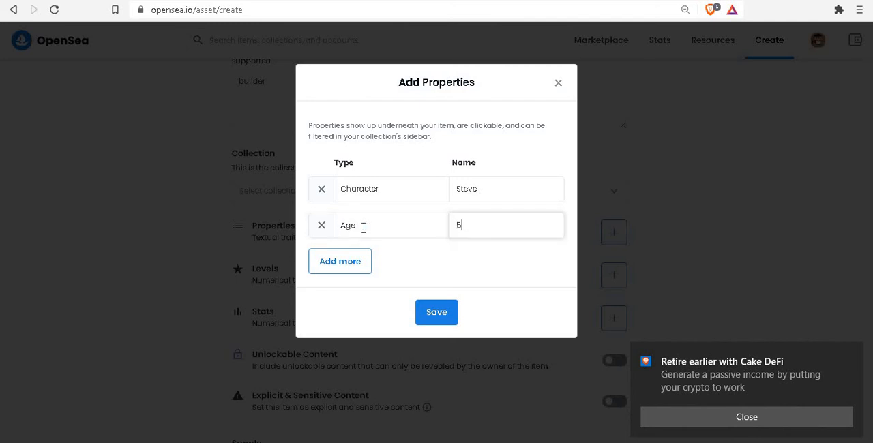
click(444, 312)
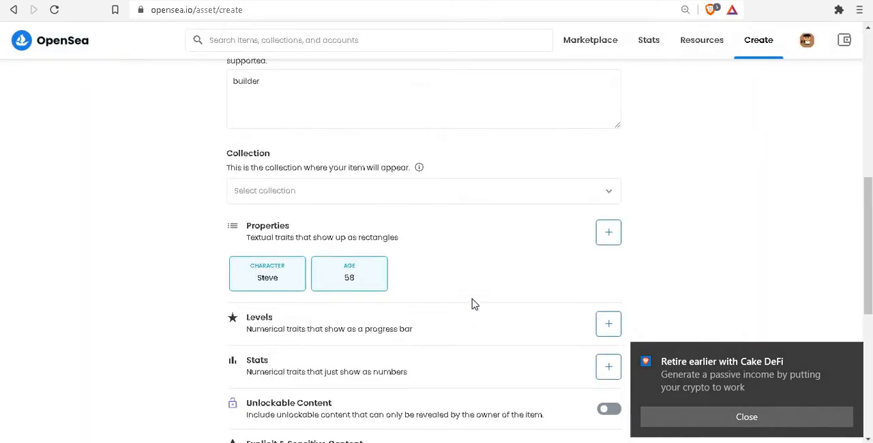
- Look at the Levels dialog without adding a level, and review the item's remaining content, supply and blockchain options
scroll(391, 263, down, 1)
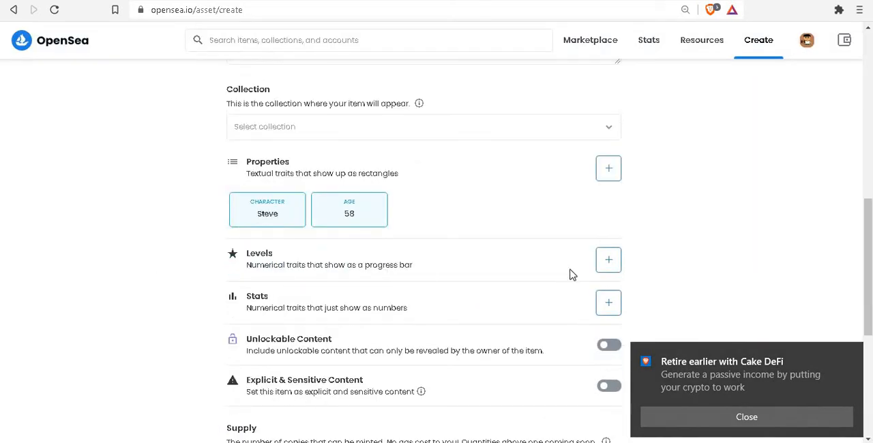
click(605, 271)
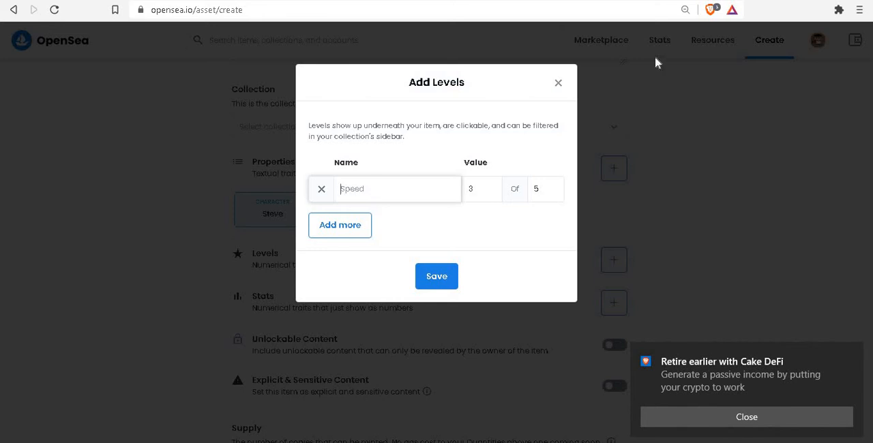
click(559, 83)
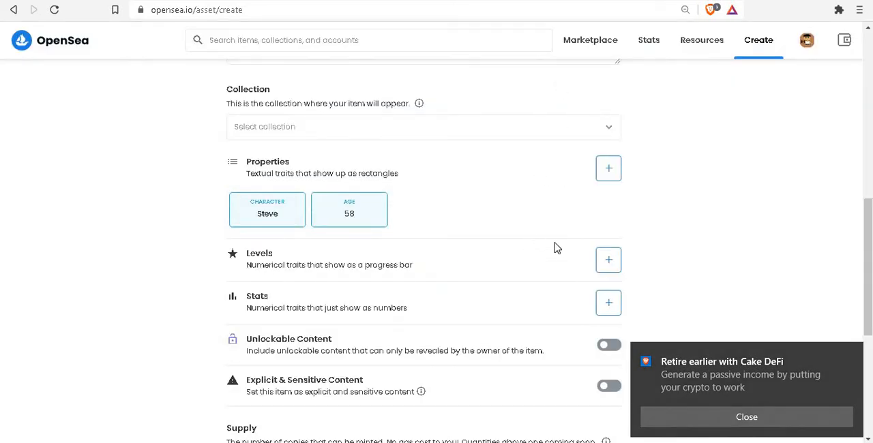
scroll(573, 248, down, 1)
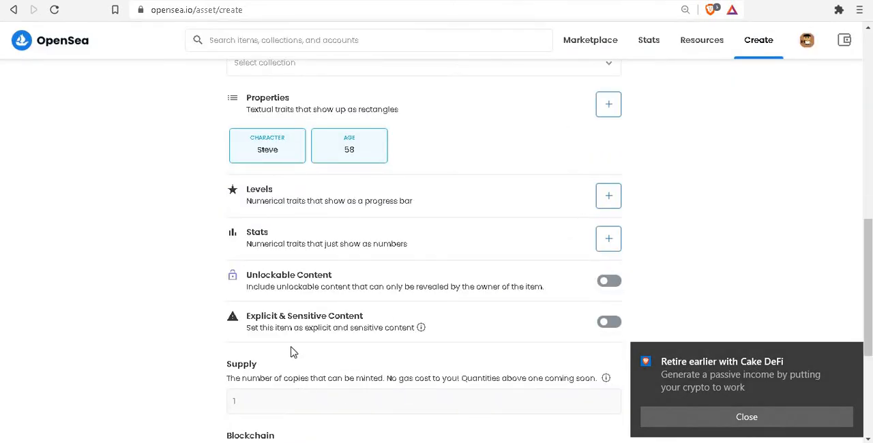
scroll(317, 304, down, 1)
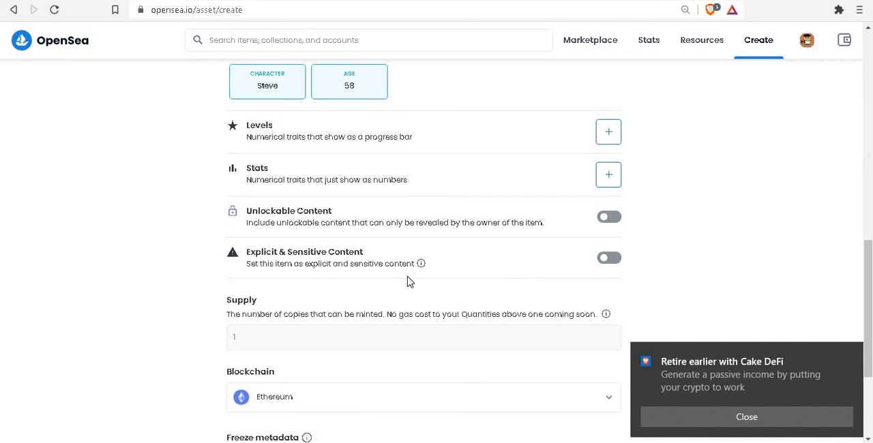
scroll(600, 260, down, 1)
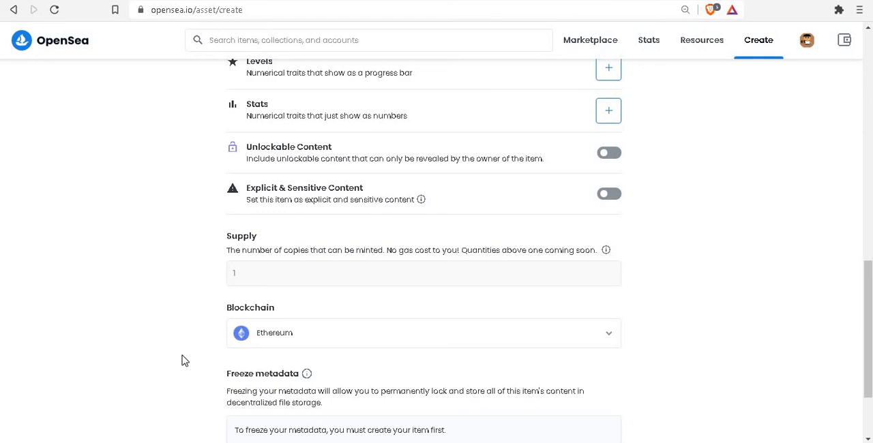
- Set the item's blockchain to Polygon and select the value in its supply field
scroll(382, 307, down, 1)
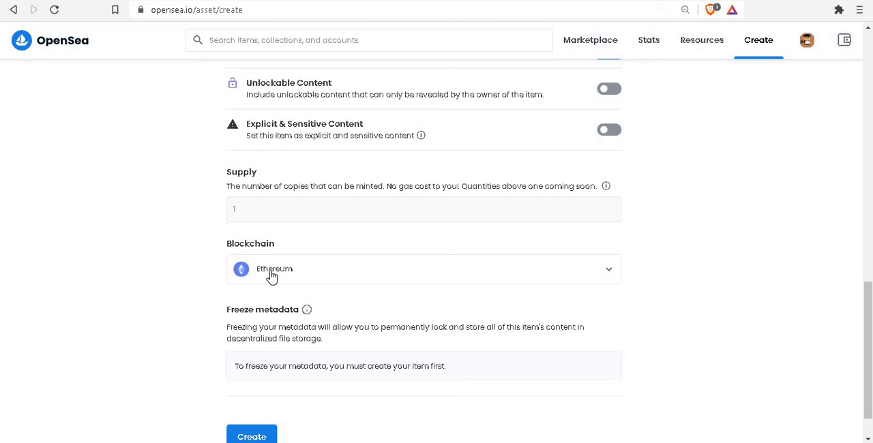
click(614, 278)
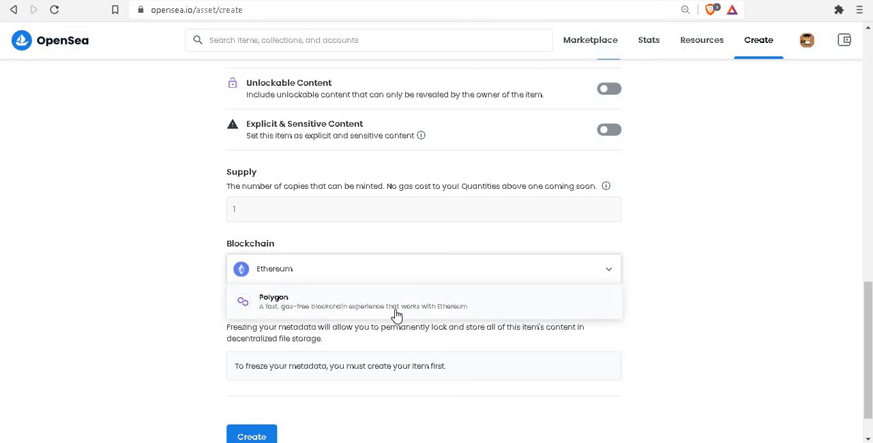
click(398, 315)
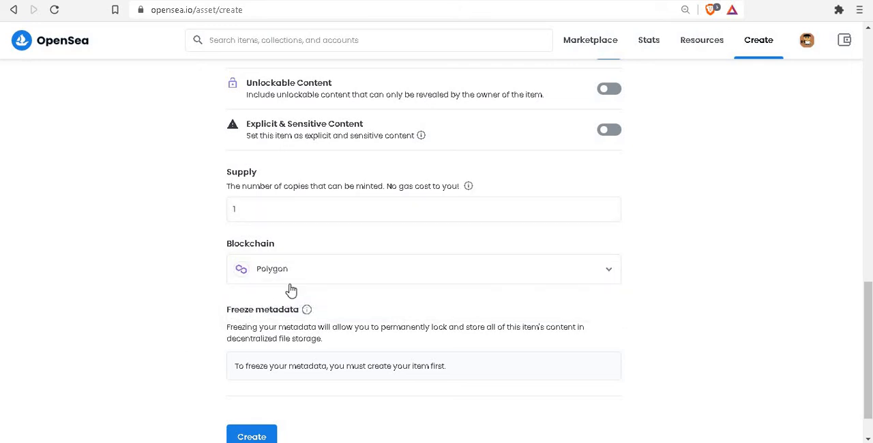
click(243, 209)
double_click(286, 208)
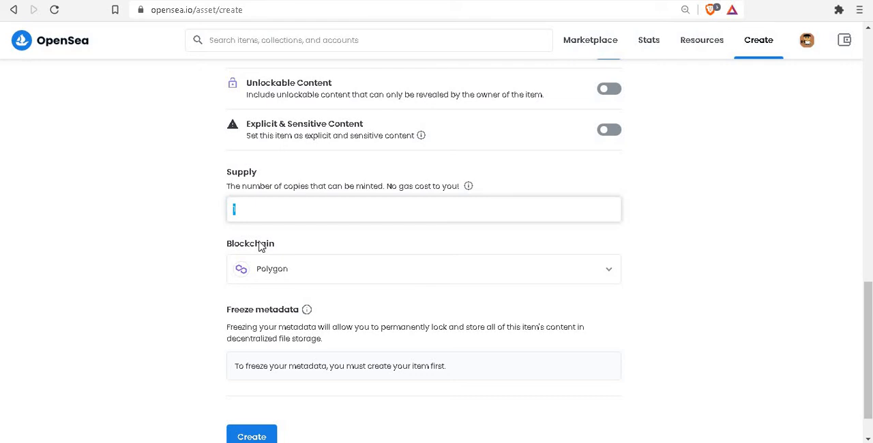
- Review the item's details, create the builder item and dismiss the creation confirmation
scroll(279, 217, down, 1)
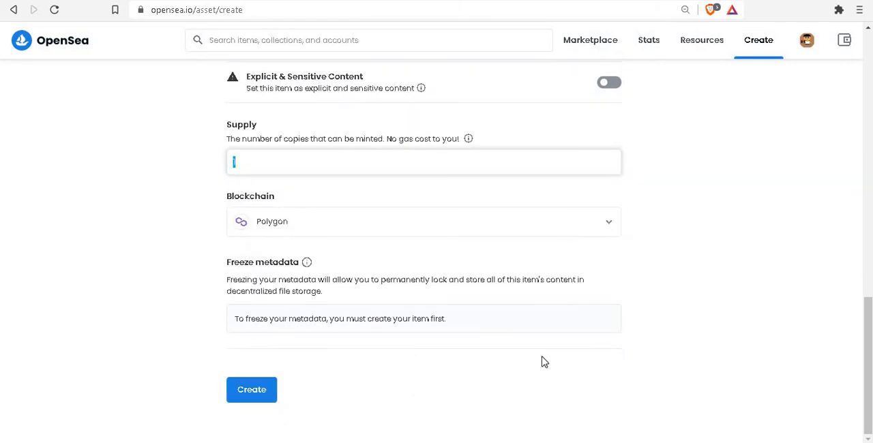
scroll(317, 347, up, 8)
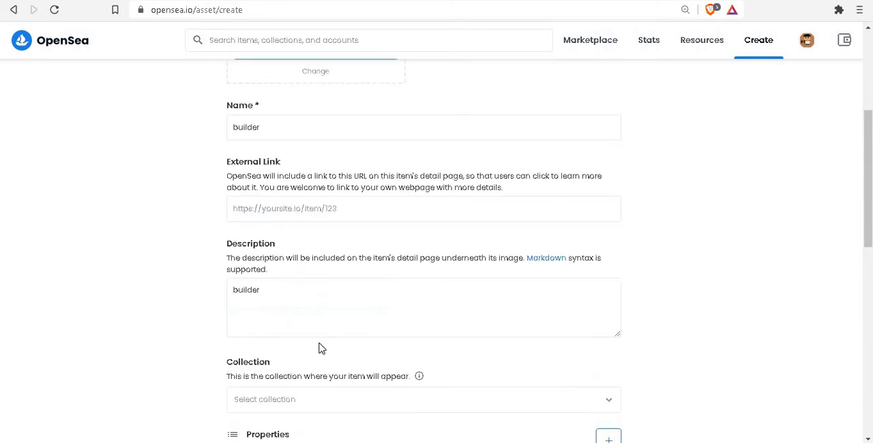
scroll(322, 348, down, 10)
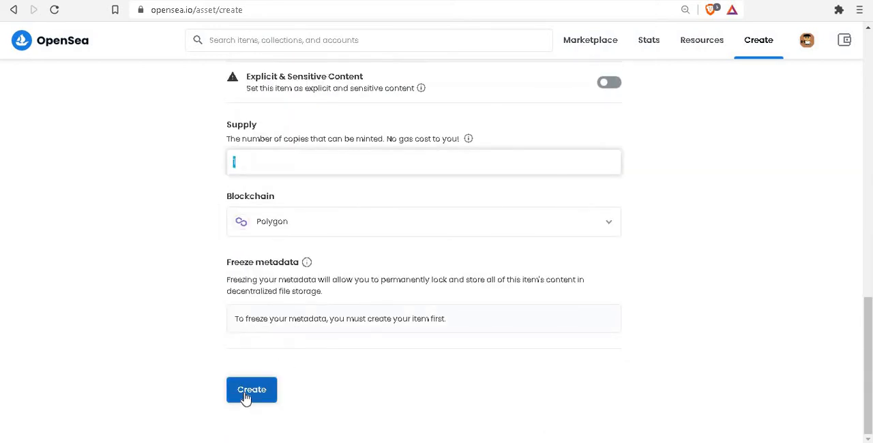
click(246, 397)
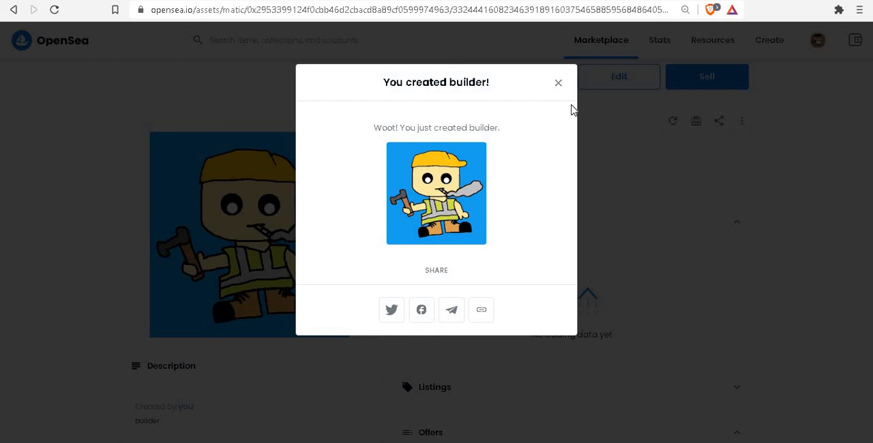
click(558, 84)
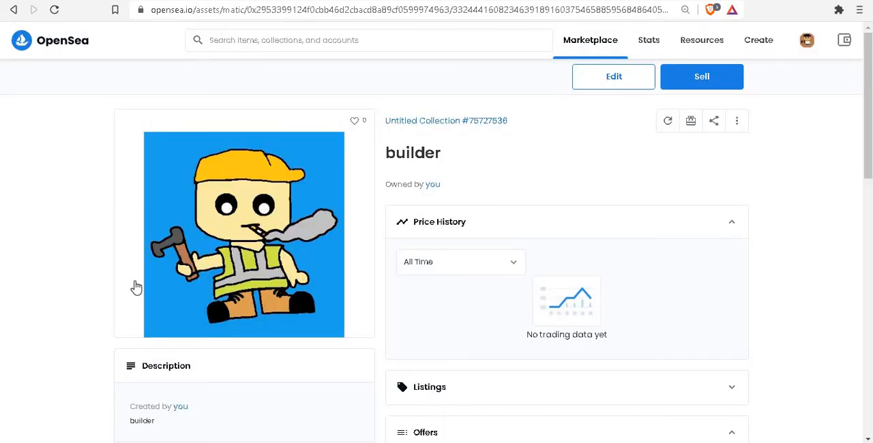
- Start listing the builder item for sale and view the additional options, including the schedule's date range, without changing it
click(725, 85)
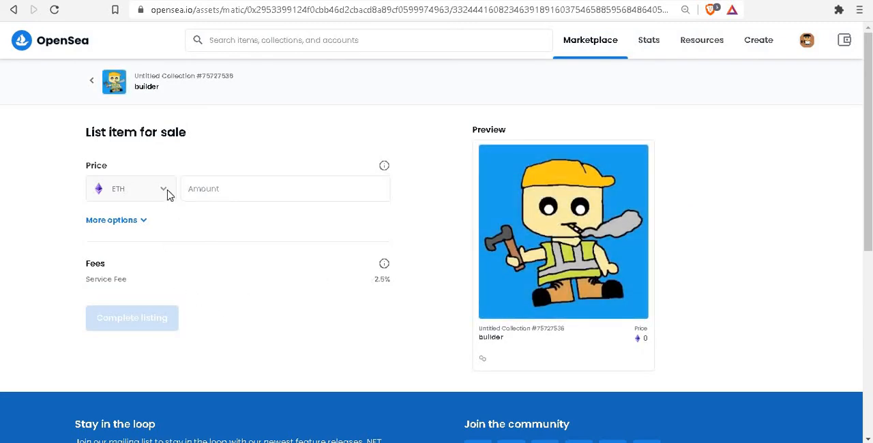
click(141, 225)
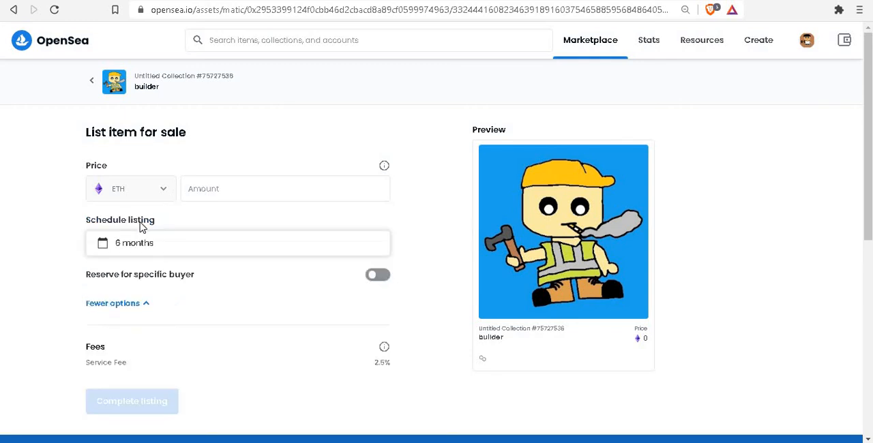
click(195, 254)
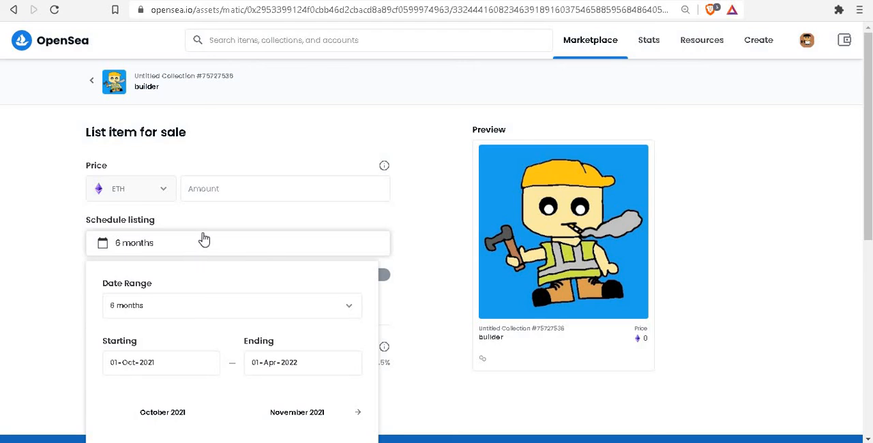
click(57, 250)
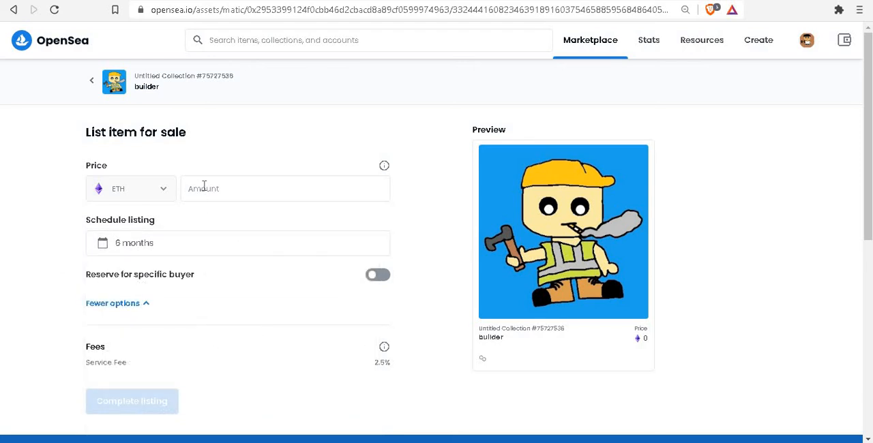
- Set the listing price of the builder item to 0.001 ETH
click(236, 184)
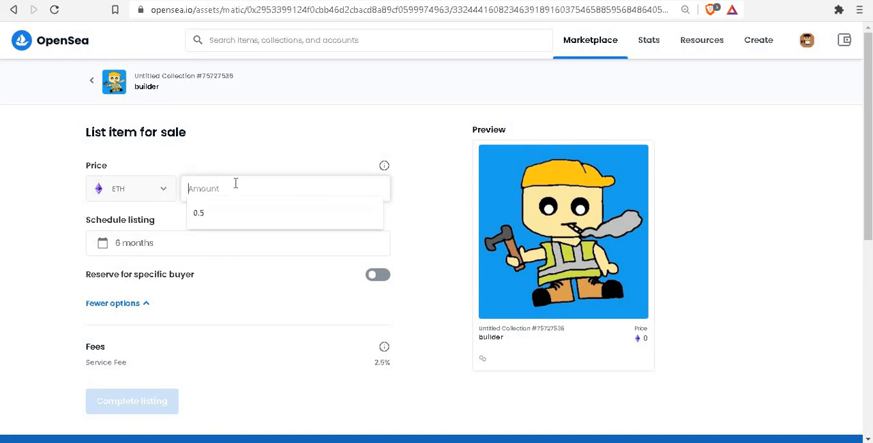
text(0.)
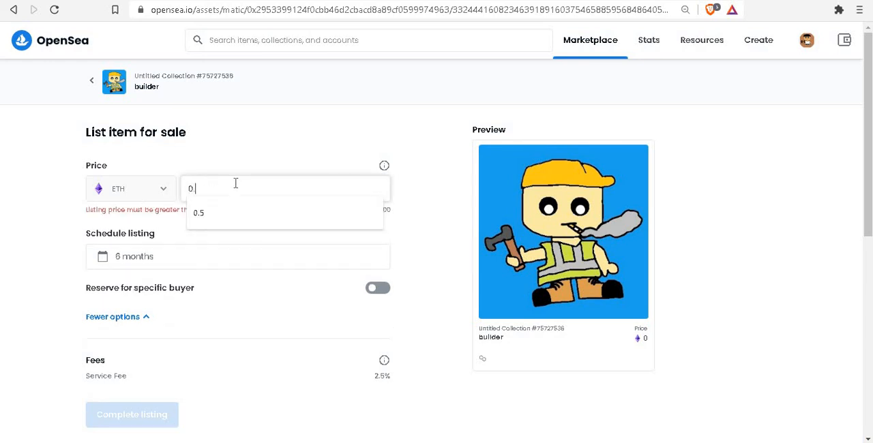
text(000001)
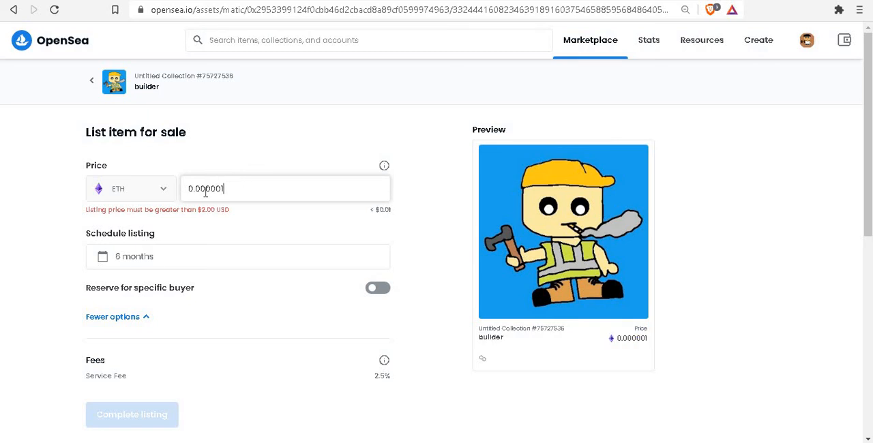
shift+click(205, 193)
text(1)
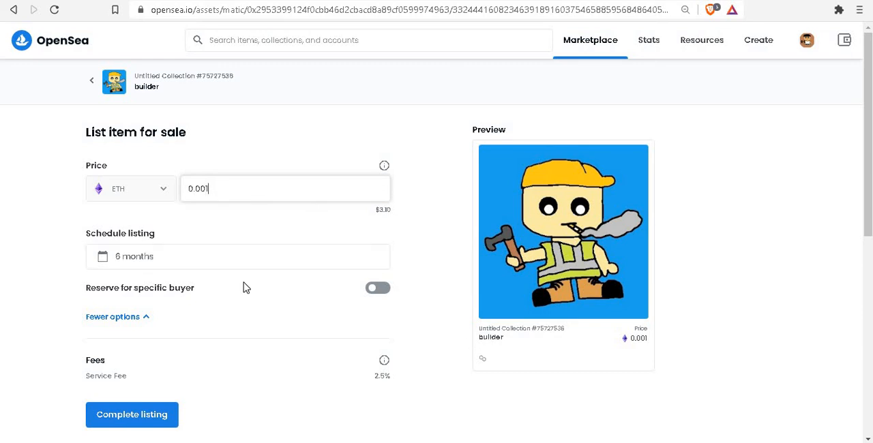
- Complete the builder listing by signing the message with the MetaMask wallet, and close the listing confirmation
scroll(262, 279, down, 1)
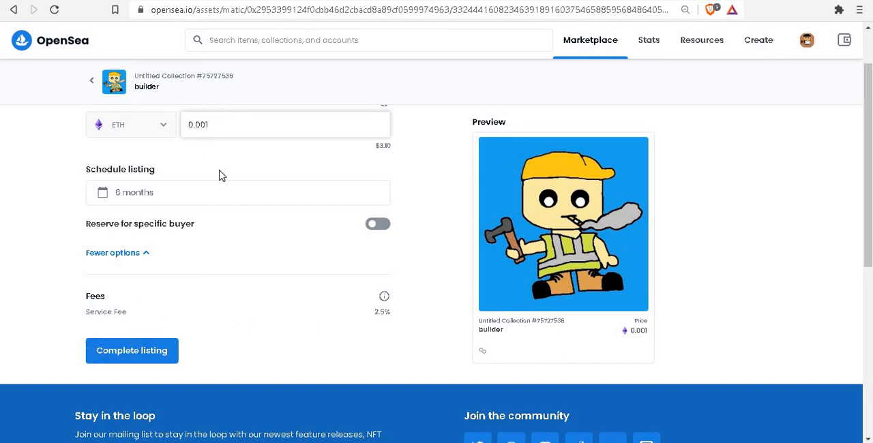
scroll(223, 177, up, 1)
scroll(225, 181, down, 2)
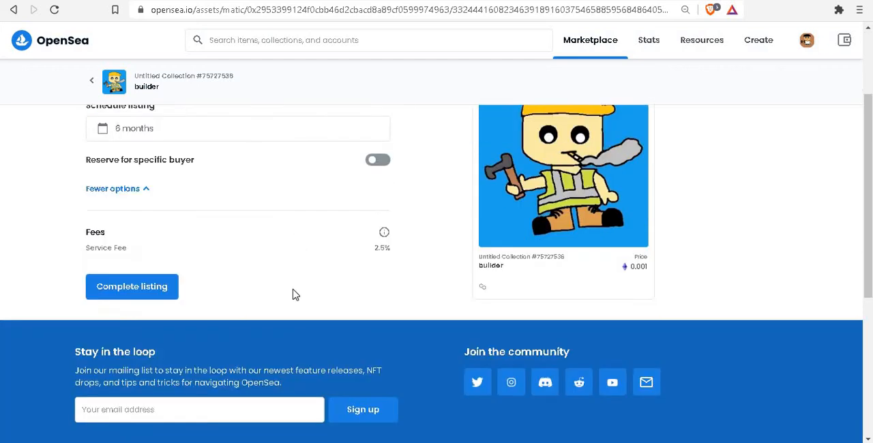
click(144, 300)
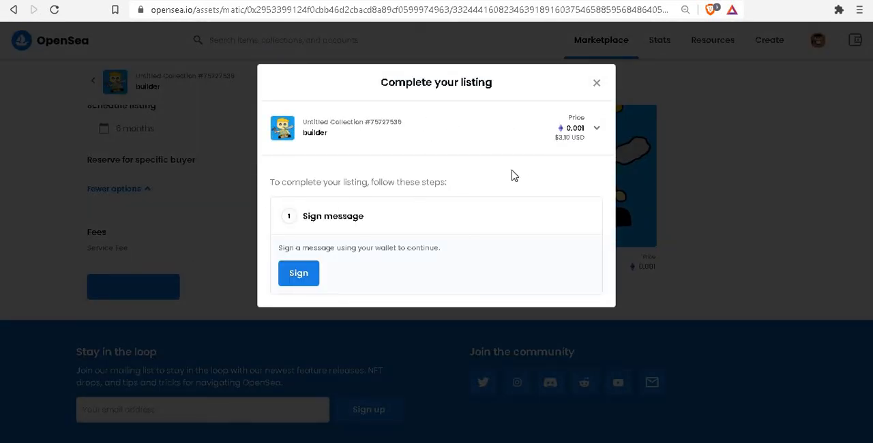
click(303, 282)
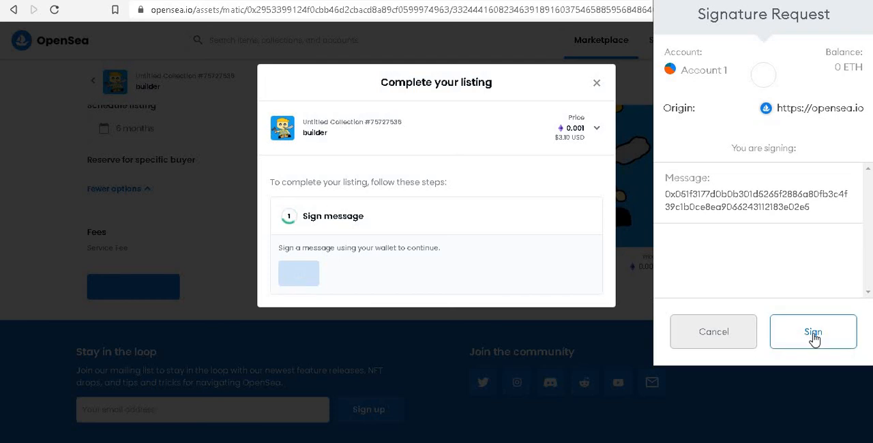
click(813, 335)
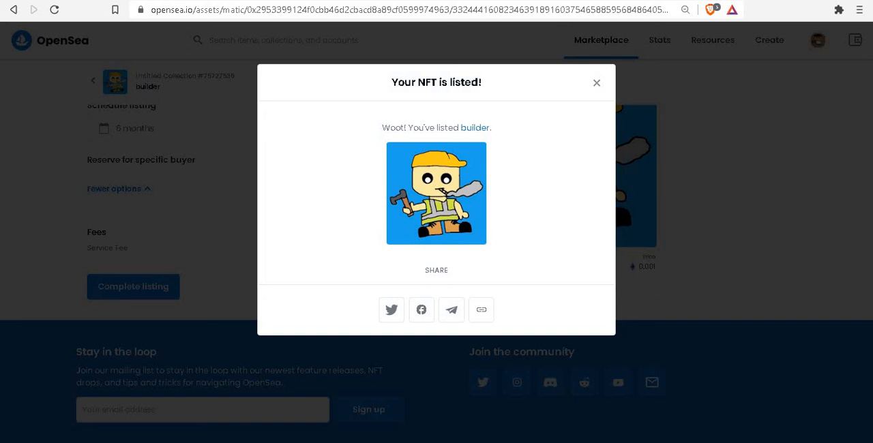
click(596, 85)
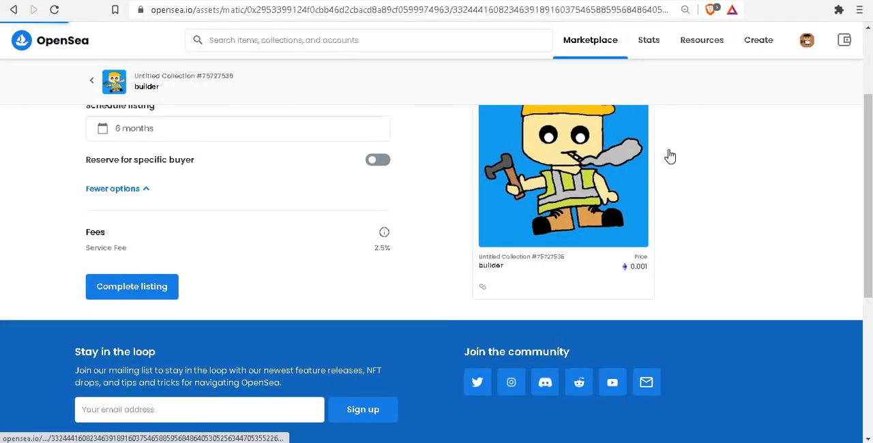